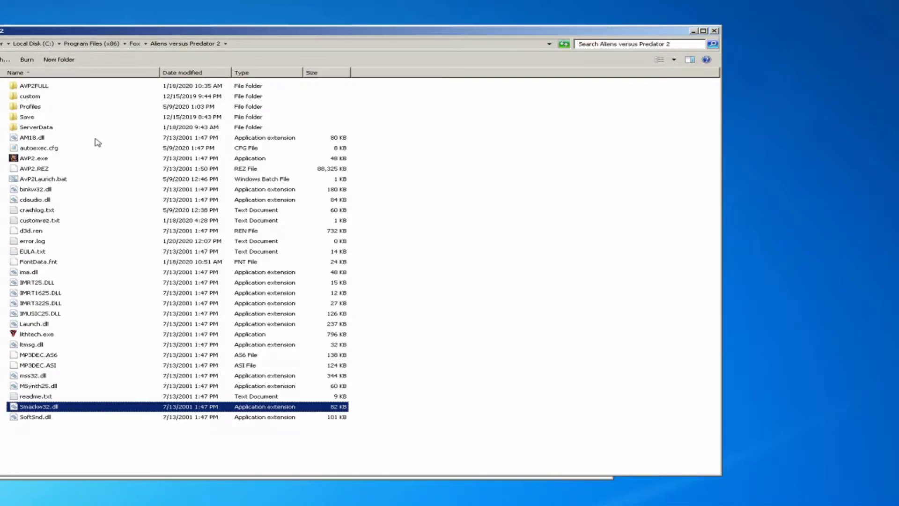
# Duplicate autoexec.cfg in the game folder to create 'autoexec - Copy.cfg' as a backup.
pyautogui.click(61, 148)
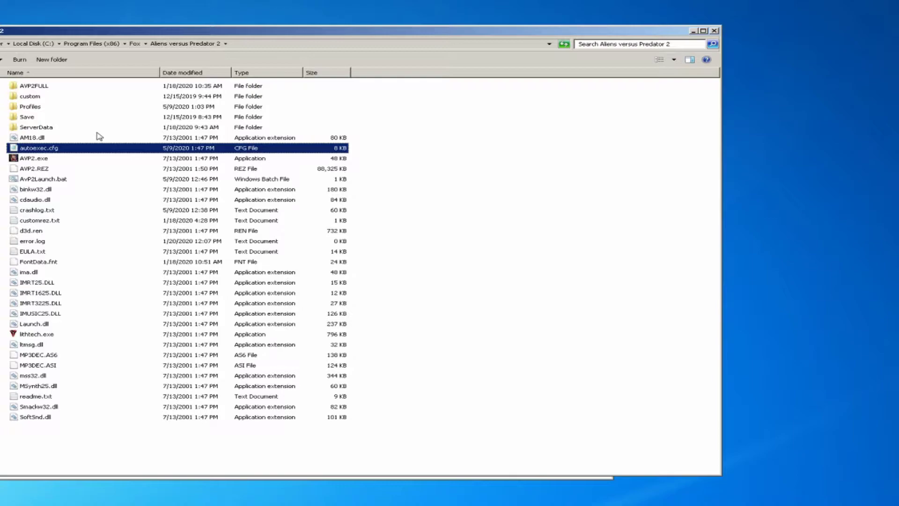
pyautogui.click(54, 139)
pyautogui.click(46, 150)
pyautogui.hotkey('ctrl', 'v')
pyautogui.click(68, 159)
pyautogui.click(87, 149)
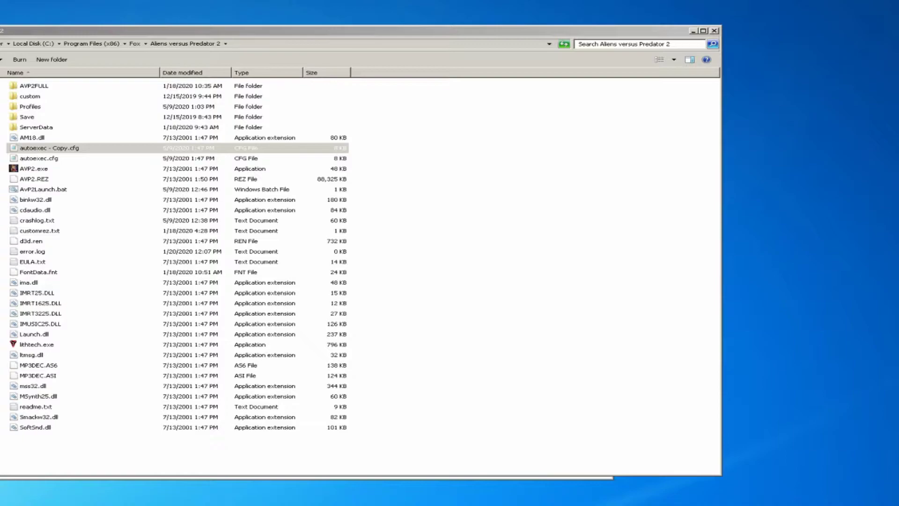
# Open the original autoexec.cfg from the game folder in Notepad.
pyautogui.click(233, 33)
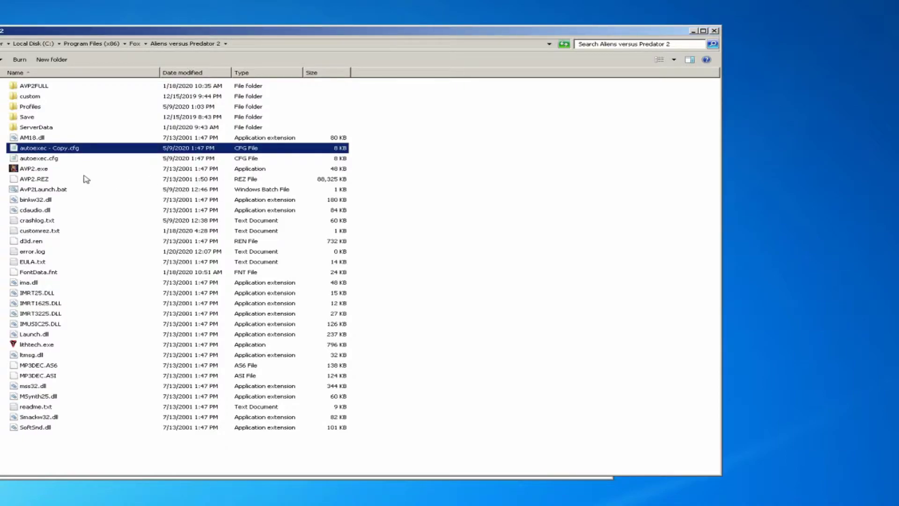
pyautogui.click(66, 160)
pyautogui.doubleClick(85, 162)
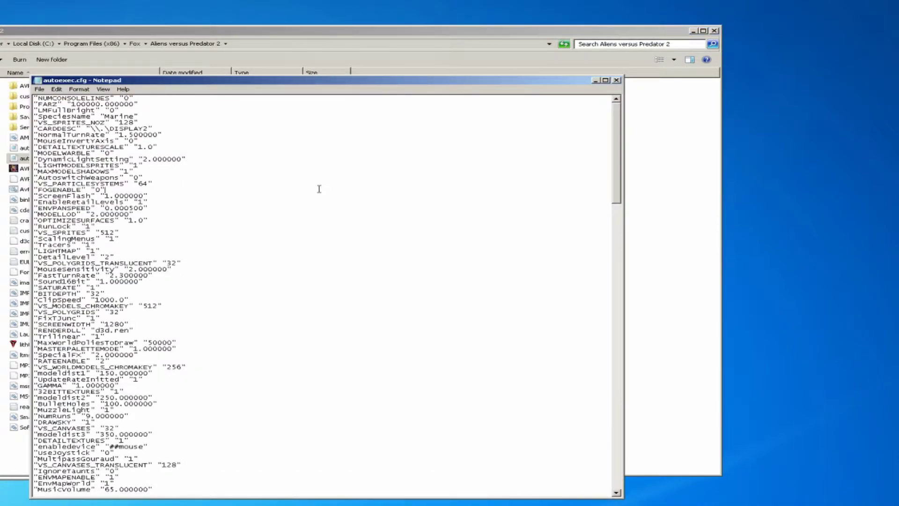
# Add a new line binding the y key to ChaseView after the ##65 QuickLoad binding.
pyautogui.hotkey('ctrl', 'End')
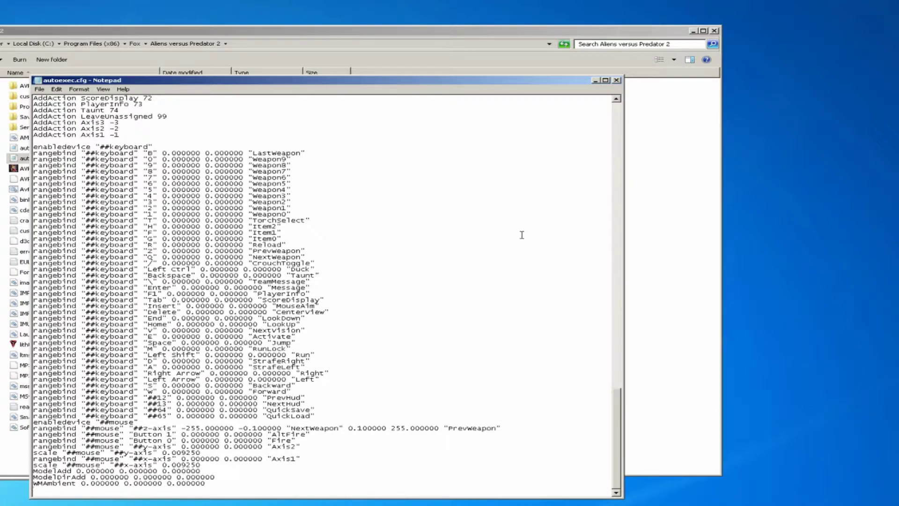
pyautogui.moveTo(618, 417)
pyautogui.mouseDown()
pyautogui.moveTo(613, 223)
pyautogui.moveTo(592, 297)
pyautogui.moveTo(614, 421)
pyautogui.moveTo(615, 411)
pyautogui.mouseUp()
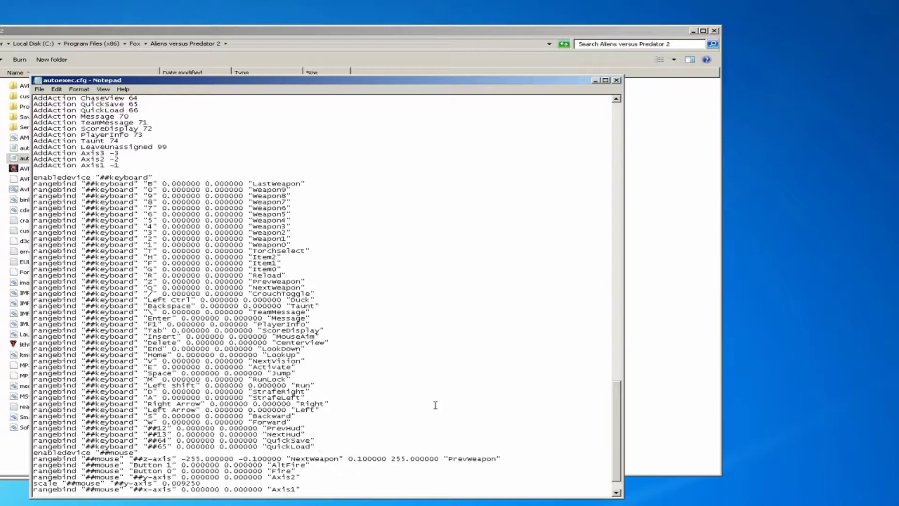
pyautogui.press('Return')
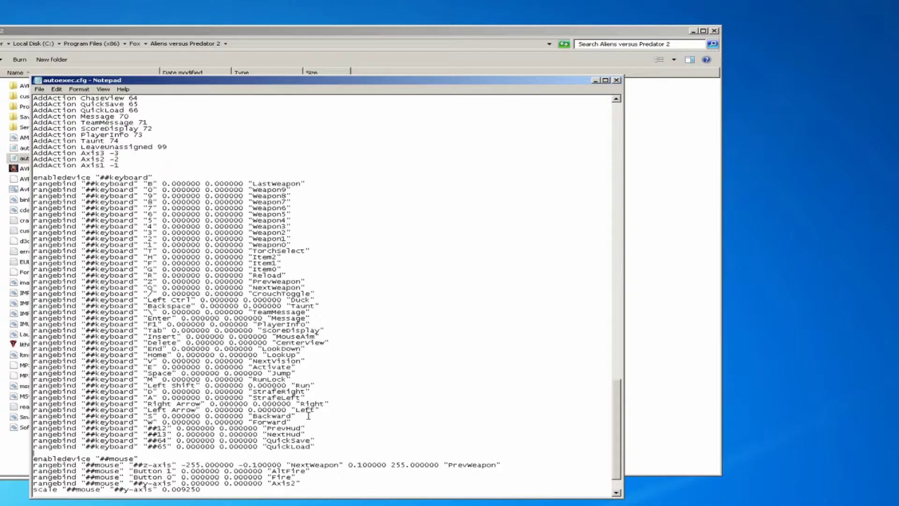
pyautogui.write('rangebind "##keyboard" "y" 0.000000 0.000000 "ChaseView"')
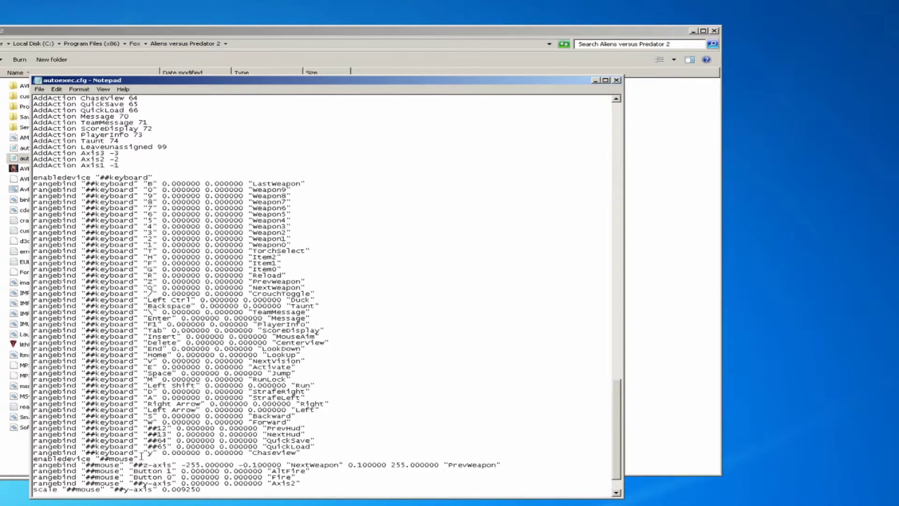
# Verify the y key and ChaseView action on the new binding line, then close autoexec.cfg.
pyautogui.moveTo(143, 453); pyautogui.dragTo(158, 456)
pyautogui.click(265, 454)
pyautogui.doubleClick(261, 453)
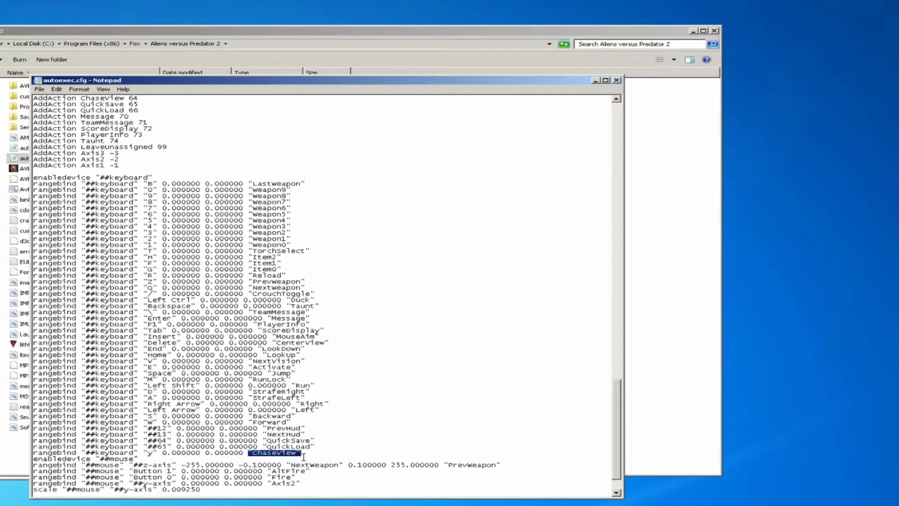
pyautogui.scroll(-2, 281, 256)
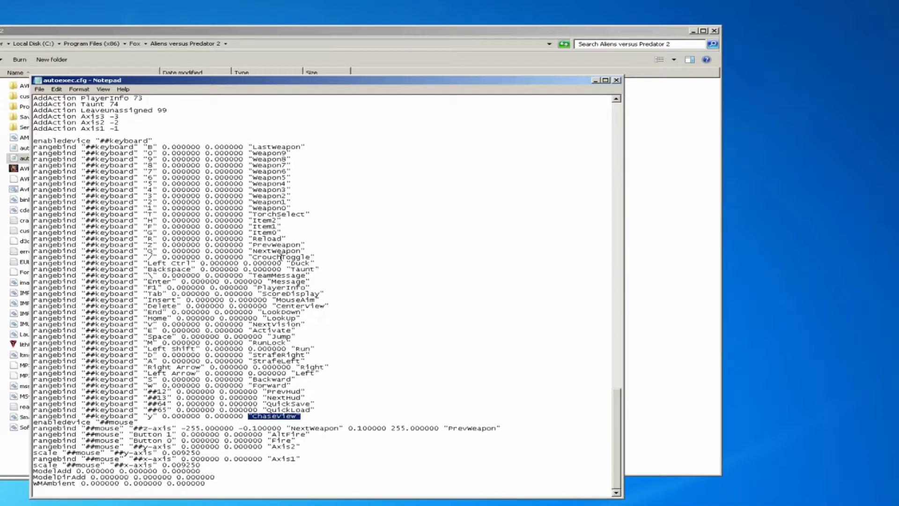
pyautogui.doubleClick(149, 416)
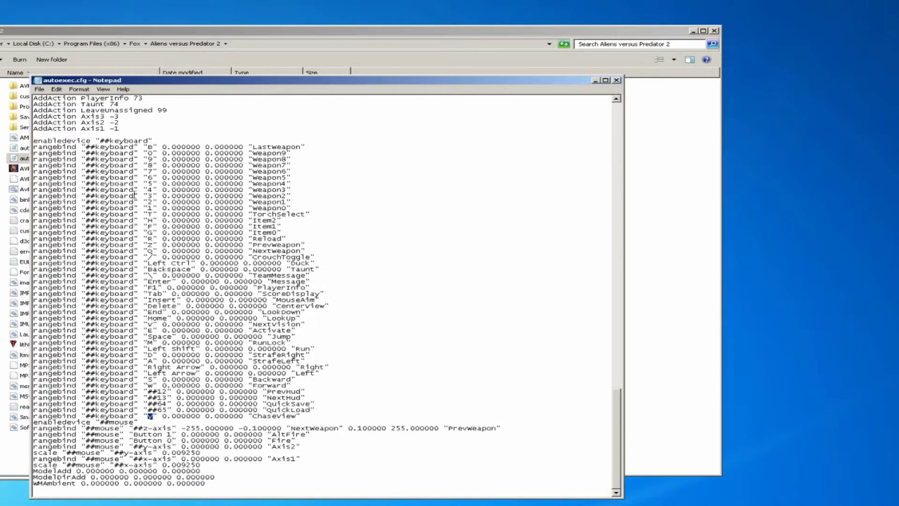
pyautogui.click(164, 417)
pyautogui.click(617, 80)
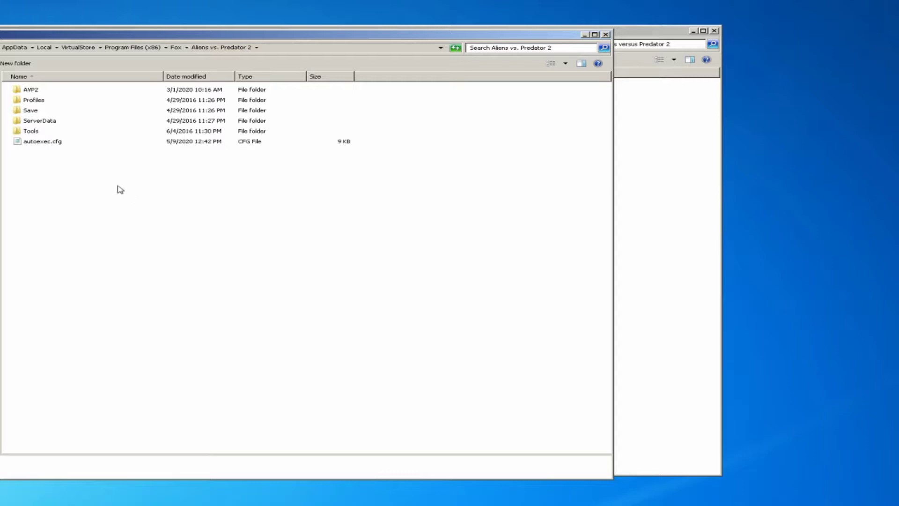
pyautogui.click(68, 143)
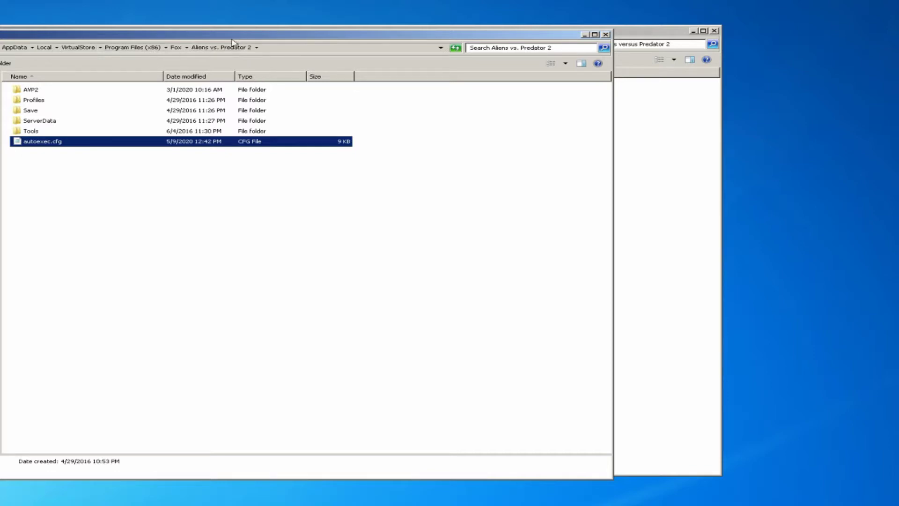
pyautogui.click(100, 140)
# Bring the main game folder window forward and select autoexec.cfg.
pyautogui.click(692, 342)
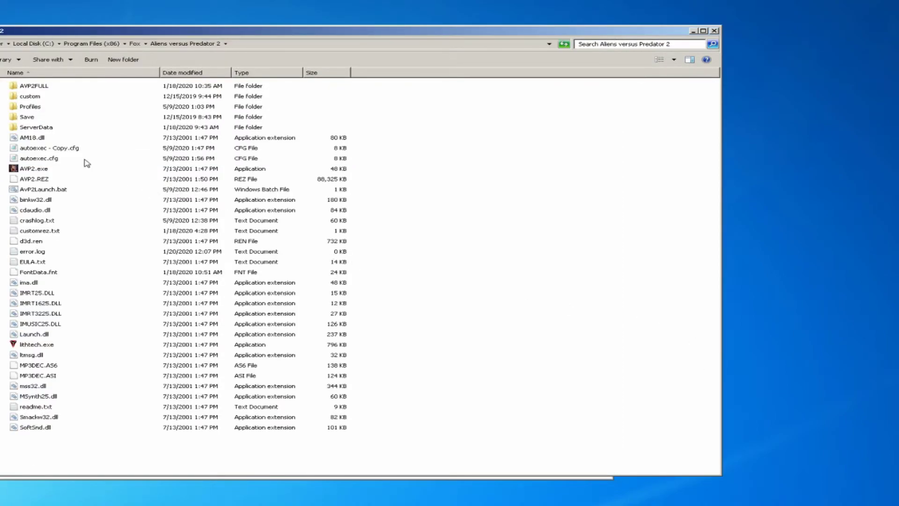
pyautogui.click(85, 160)
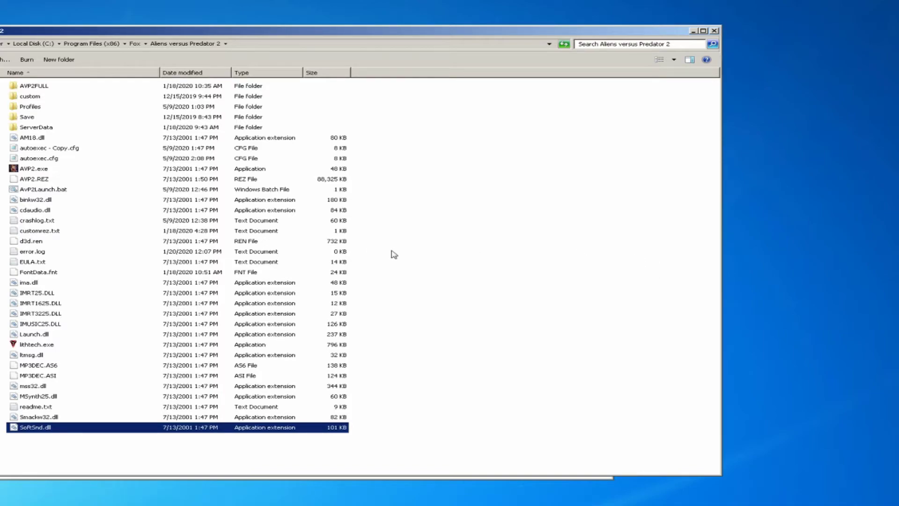
# Reopen autoexec.cfg in Notepad and place the caret at the end of the WARBLESPEED line.
pyautogui.click(66, 158)
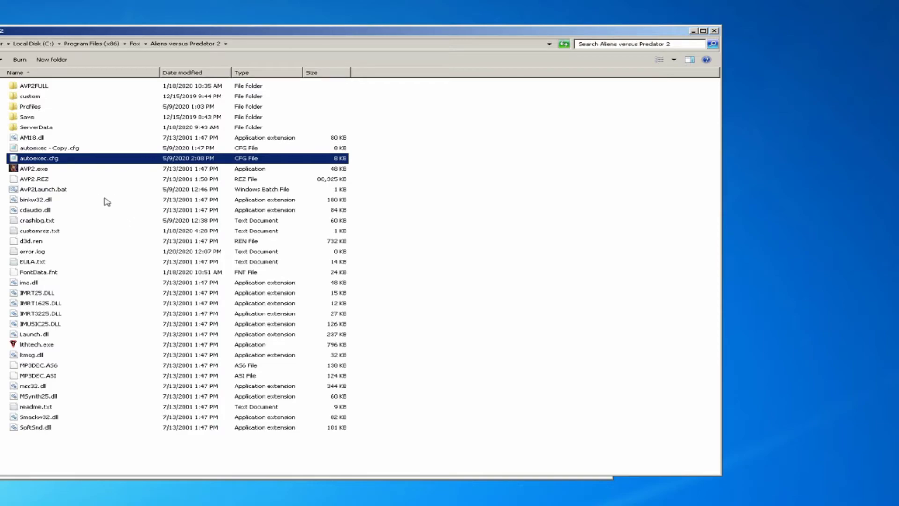
pyautogui.doubleClick(52, 159)
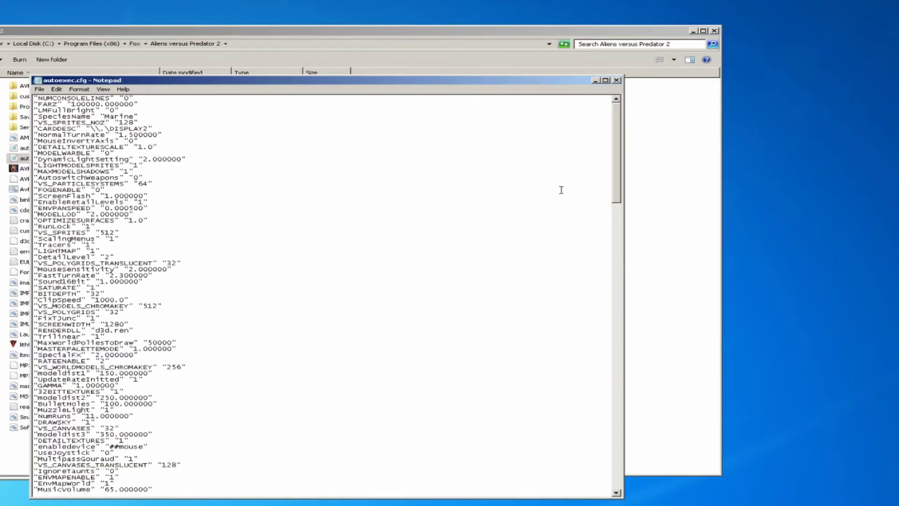
pyautogui.moveTo(617, 134); pyautogui.dragTo(601, 225)
pyautogui.click(147, 287)
pyautogui.scroll(-2, 166, 370)
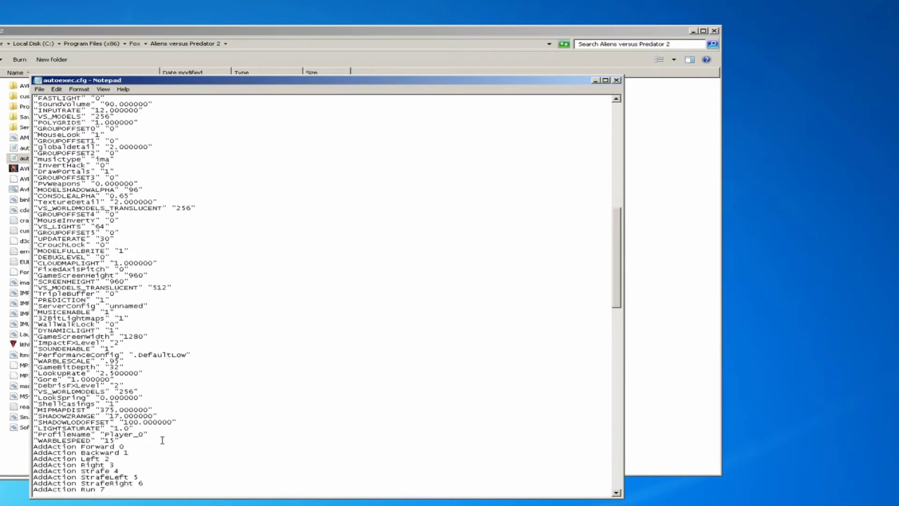
pyautogui.scroll(-2, 83, 449)
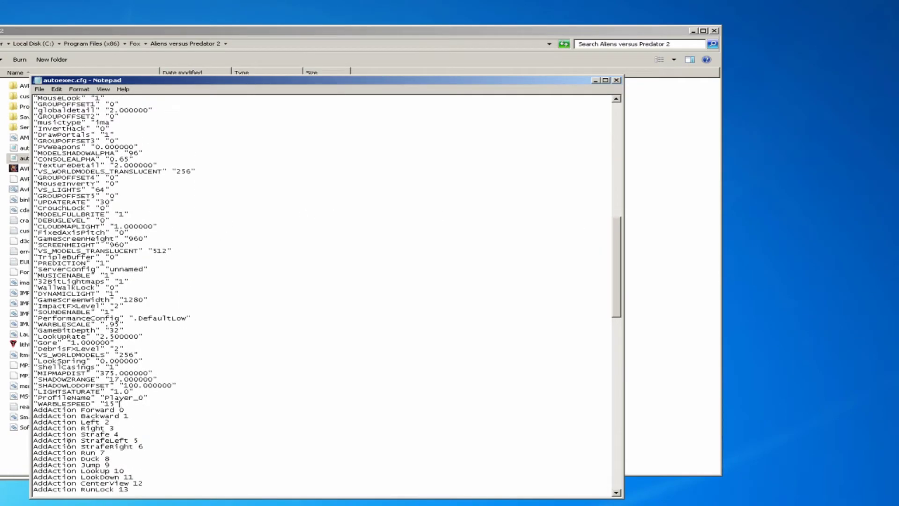
pyautogui.doubleClick(52, 410)
pyautogui.scroll(-5, 100, 389)
pyautogui.scroll(3, 107, 377)
pyautogui.click(149, 367)
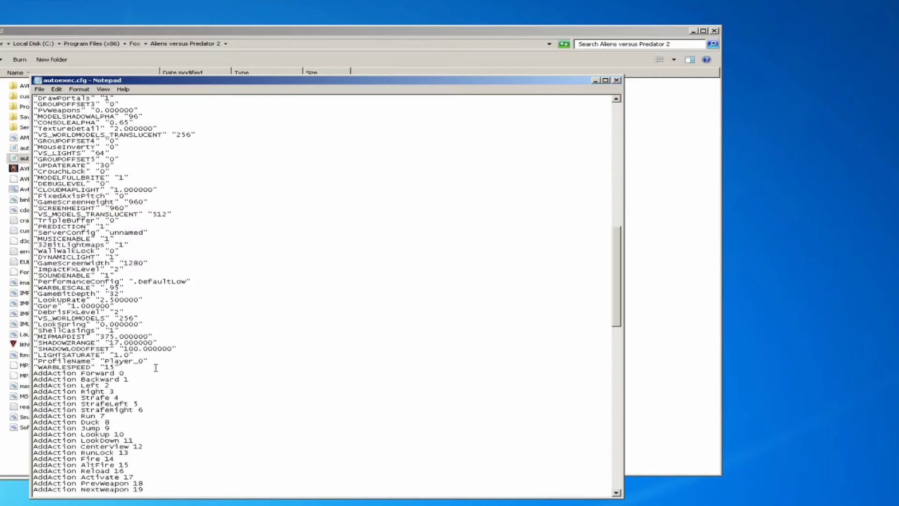
# Insert a "3rdpersondist" "900" line right after WARBLESPEED.
pyautogui.press('Return')
pyautogui.write('"3rdpersondist" "900"')
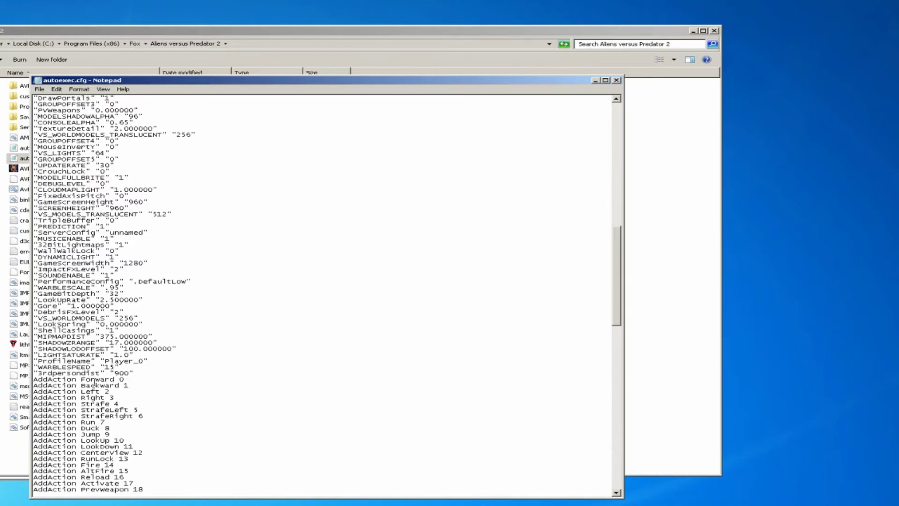
pyautogui.doubleClick(50, 374)
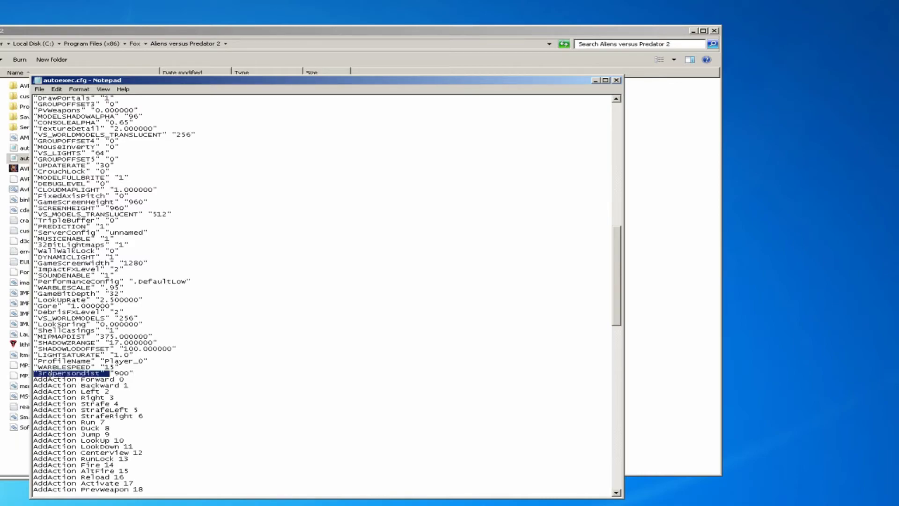
pyautogui.click(85, 373)
pyautogui.moveTo(72, 373); pyautogui.dragTo(129, 374)
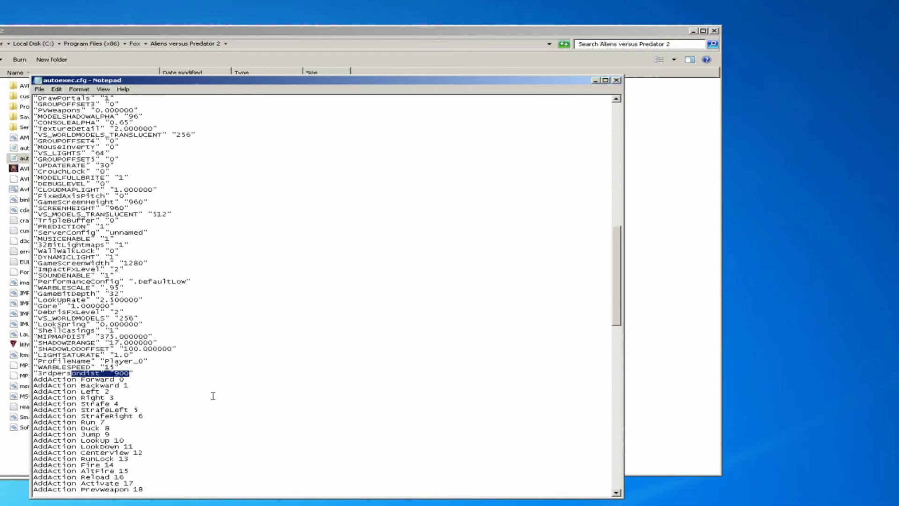
# Change the 3rdpersondist value to 800 and save autoexec.cfg.
pyautogui.click(130, 375)
pyautogui.write('4')
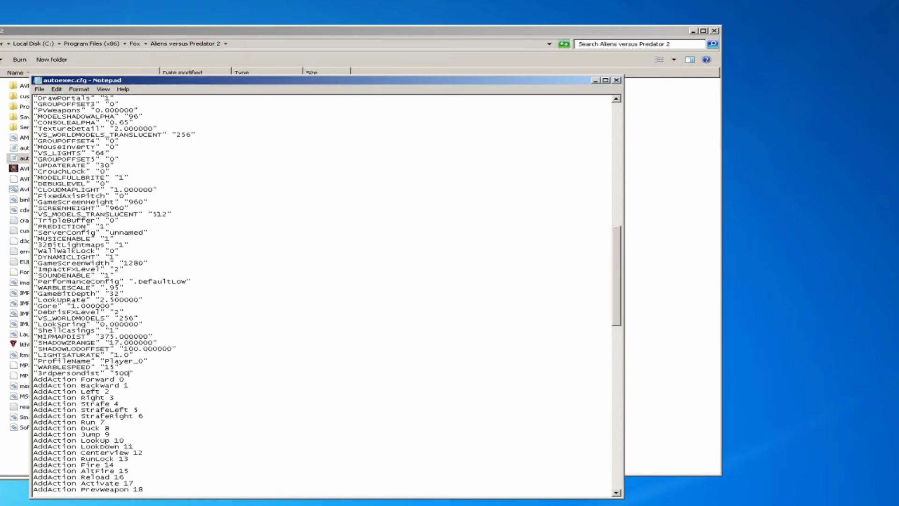
pyautogui.press('BackSpace')
pyautogui.press('BackSpace')
pyautogui.press('BackSpace')
pyautogui.write('900')
pyautogui.press('BackSpace')
pyautogui.press('BackSpace')
pyautogui.press('BackSpace')
pyautogui.write('800')
pyautogui.hotkey('ctrl', 's')
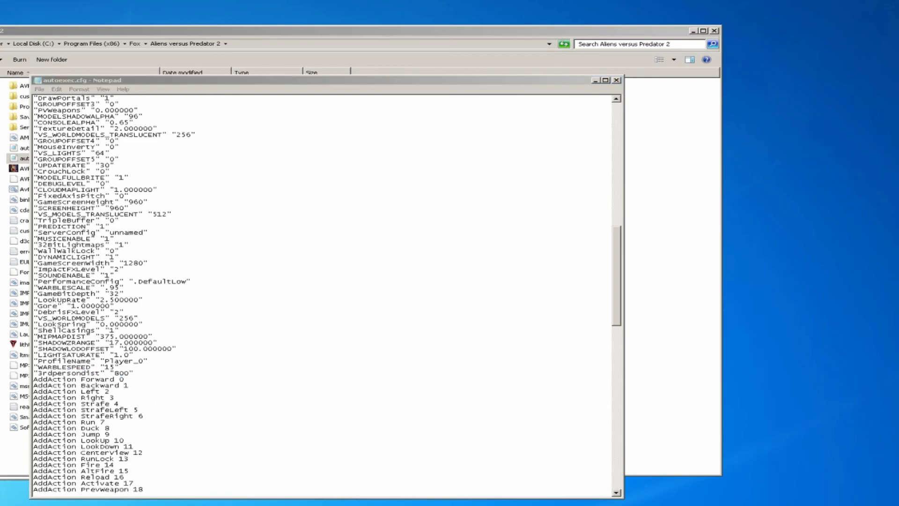